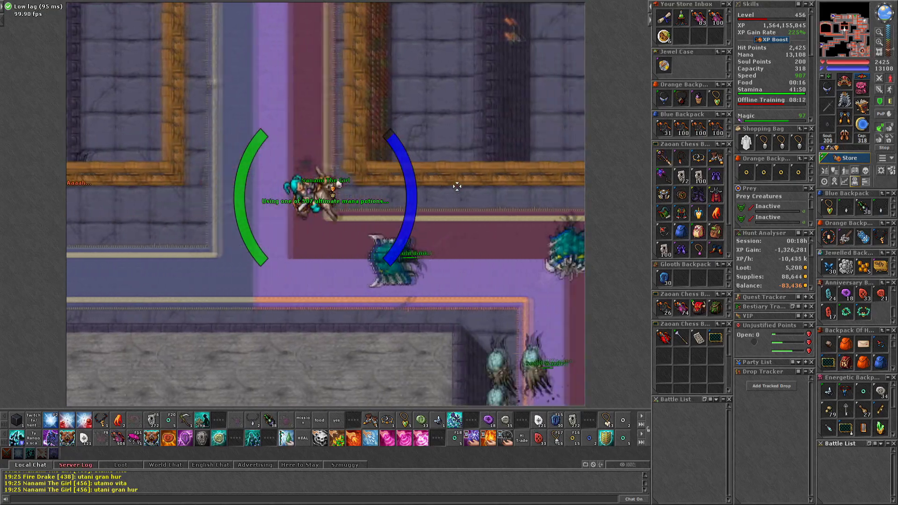
- Haste south through the purple corridors to the junction, drinking mana potions to about 13,500 mana
key("Down")
key("Down")
key("Down")
key("F4")
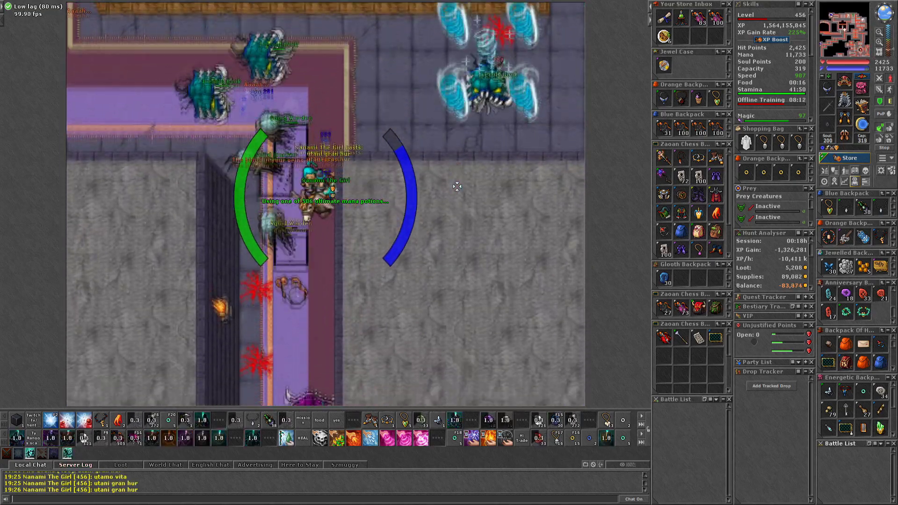
key("Left")
key("F1")
key("Down")
key("Down")
key("Down")
key("F1")
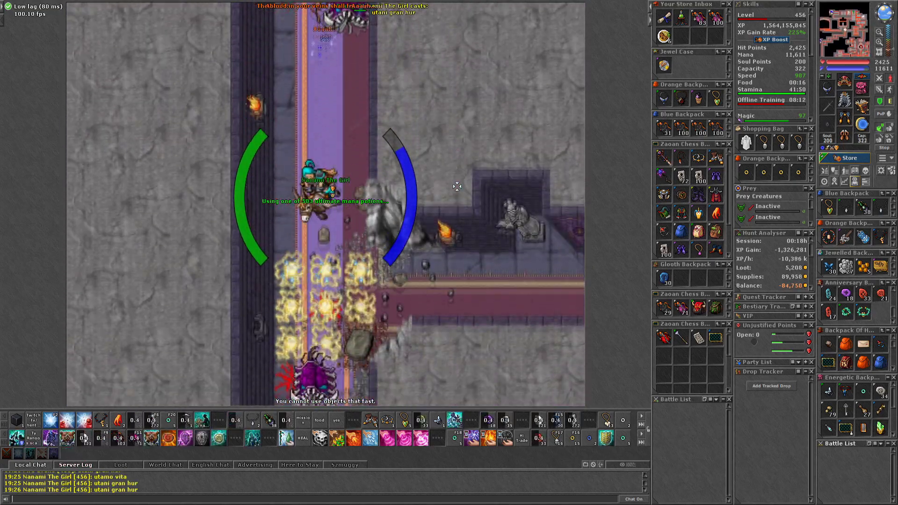
key("Down")
key("Down")
key("Down")
key("Left")
key("F1")
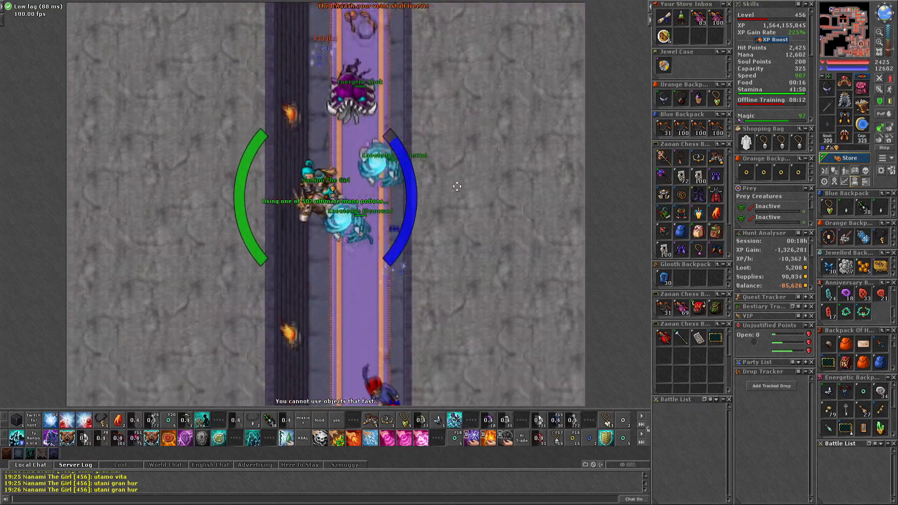
key("Down")
key("Down")
key("Down")
key("Down")
key("Down")
key("F1")
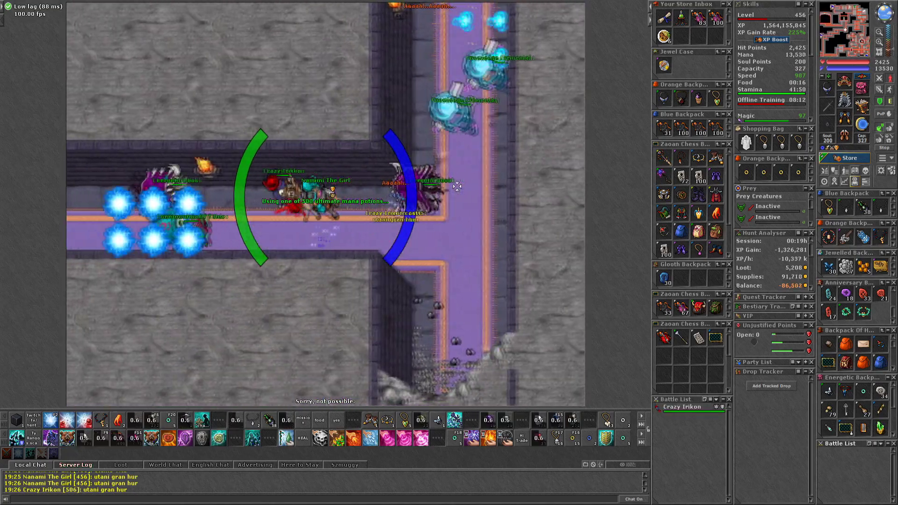
- Recast haste and move west toward the nearby creatures
key("Left")
key("Left")
key("F2")
key("Left")
key("Left")
key("F1")
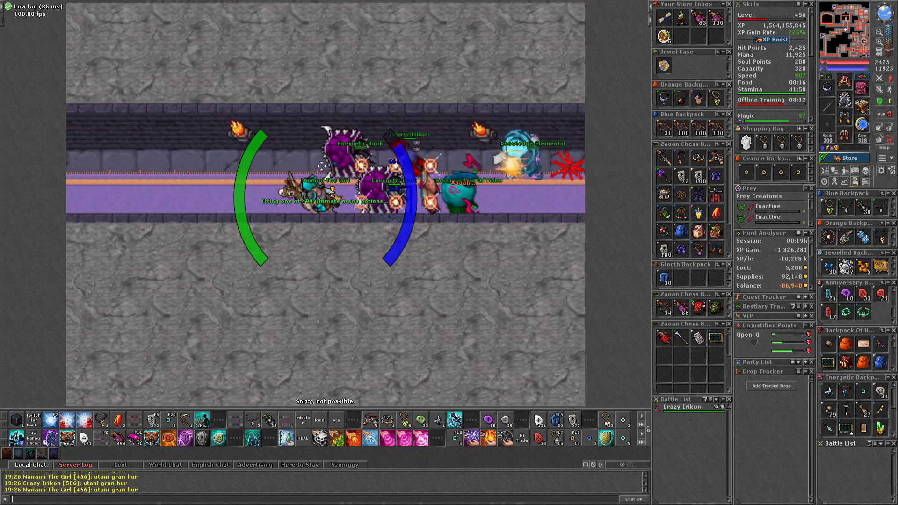
- Bombard the enemy player and creature crowd with energy area attacks until the player dies
key("F3")
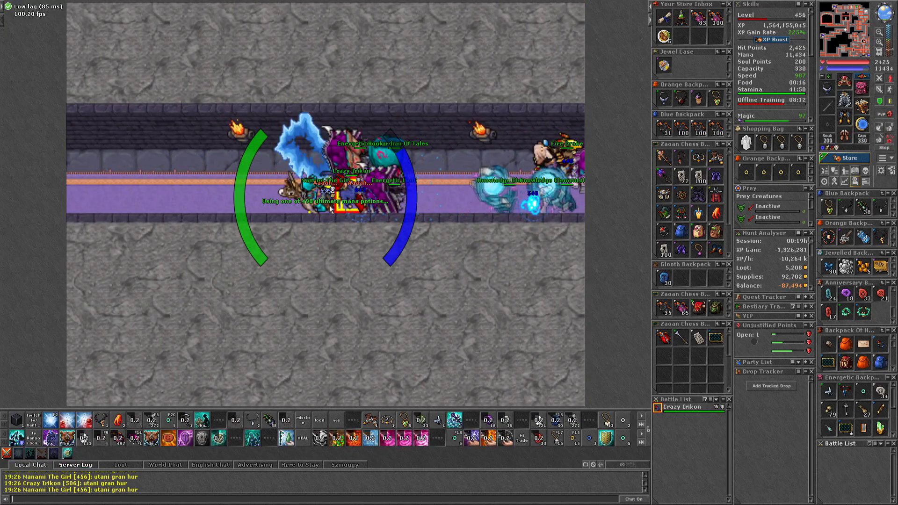
key("F3")
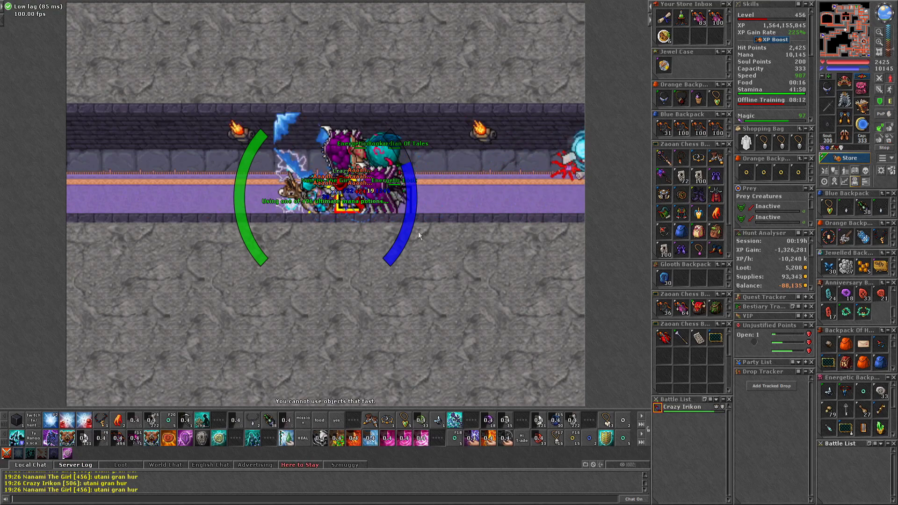
key("F3")
key("F3")
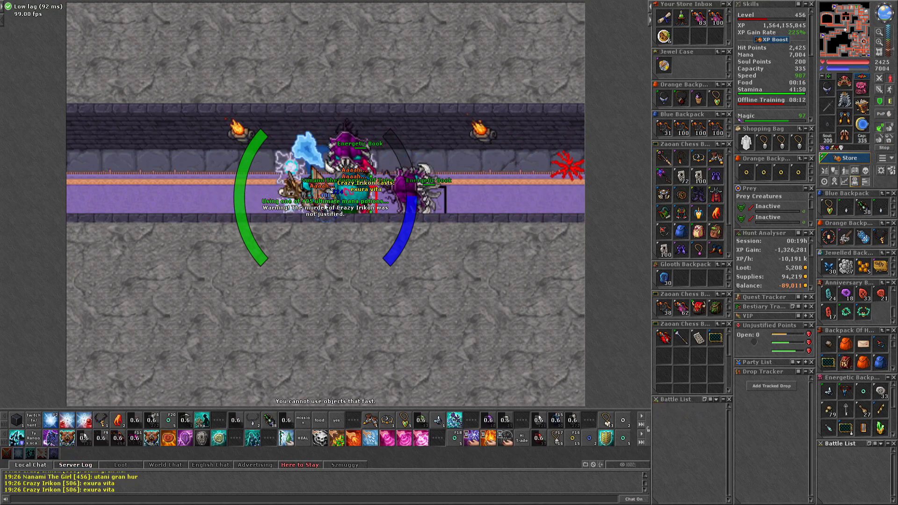
key("F3")
- Cast magic shield while walking west, then up into the corner
key("Left")
key("Left")
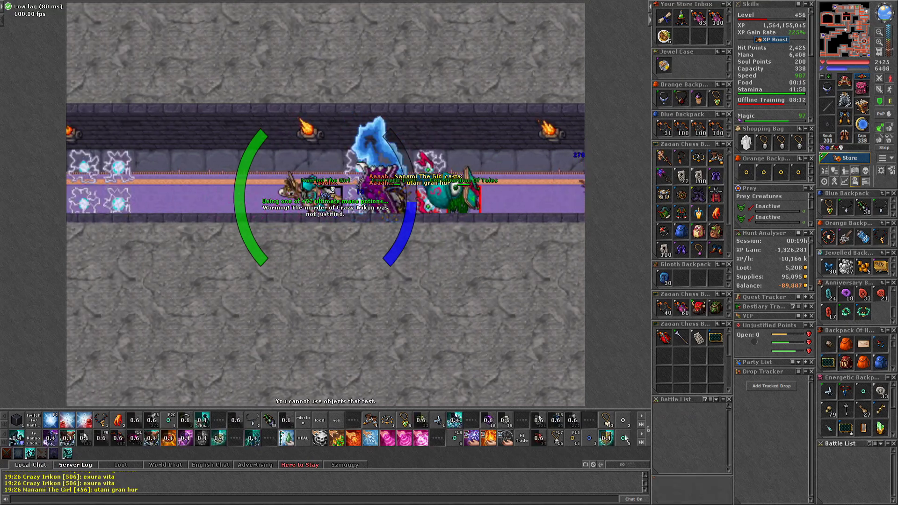
key("Left")
key("Left")
key("F5")
key("Left")
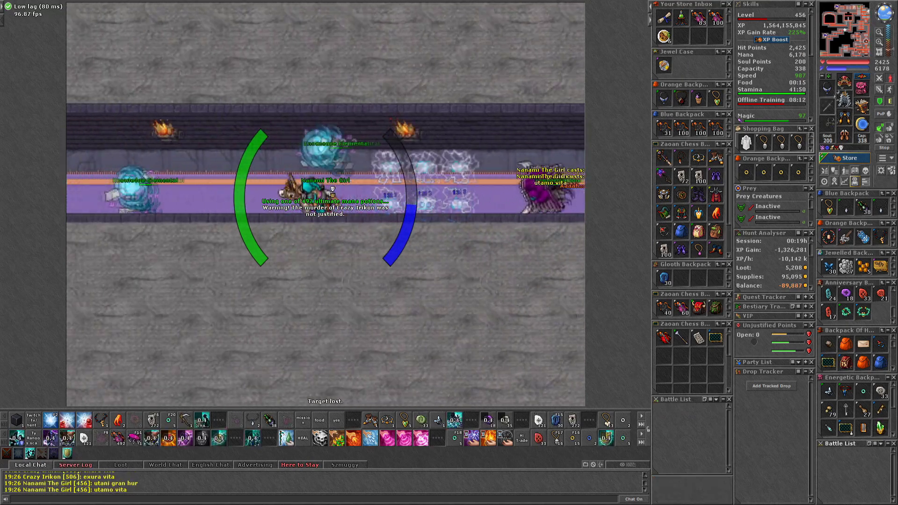
key("Left")
key("Left")
key("Up")
key("Left")
- Continue west, recasting haste, then head down the side corridor
key("Left")
key("Left")
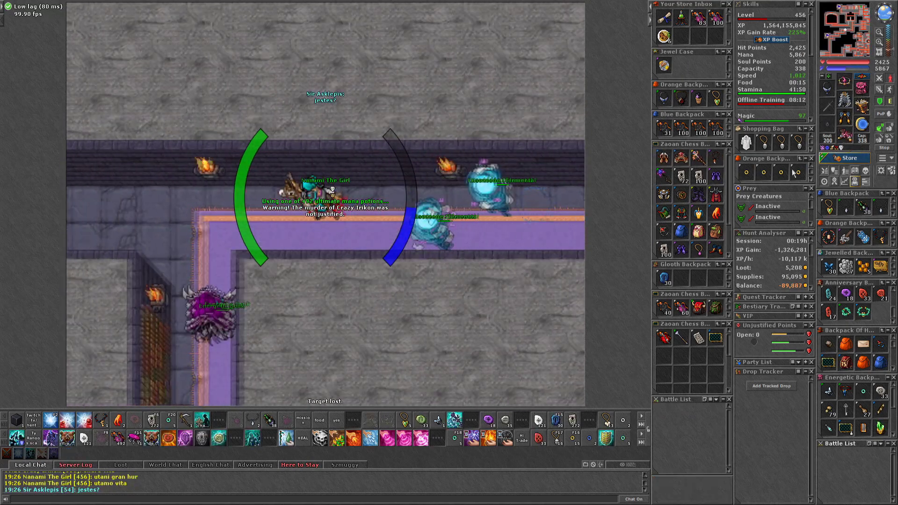
key("Left")
key("Left")
key("Left")
key("Left")
key("F3")
key("Left")
key("Left")
key("Left")
key("Left")
key("Left")
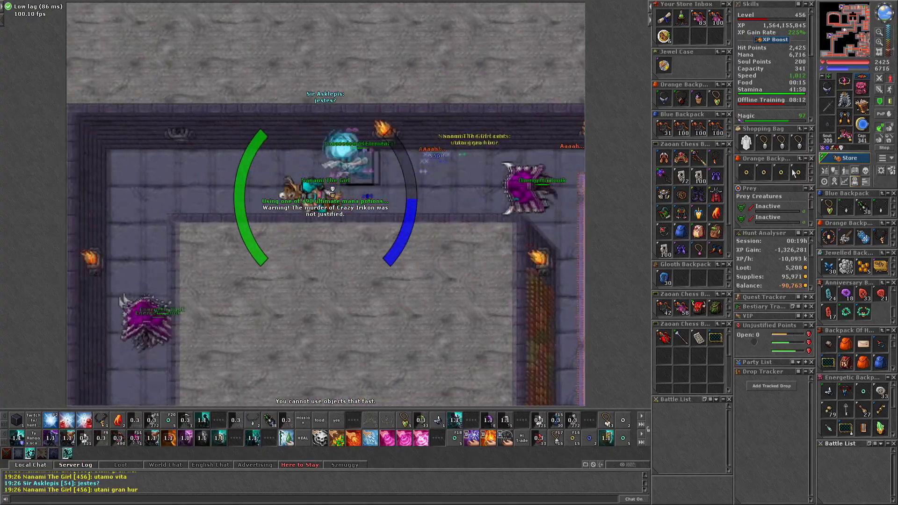
key("Left")
key("Left")
key("Left")
key("Left")
key("Left")
key("Down")
key("Down")
key("Down")
key("Down")
key("Down")
key("Down")
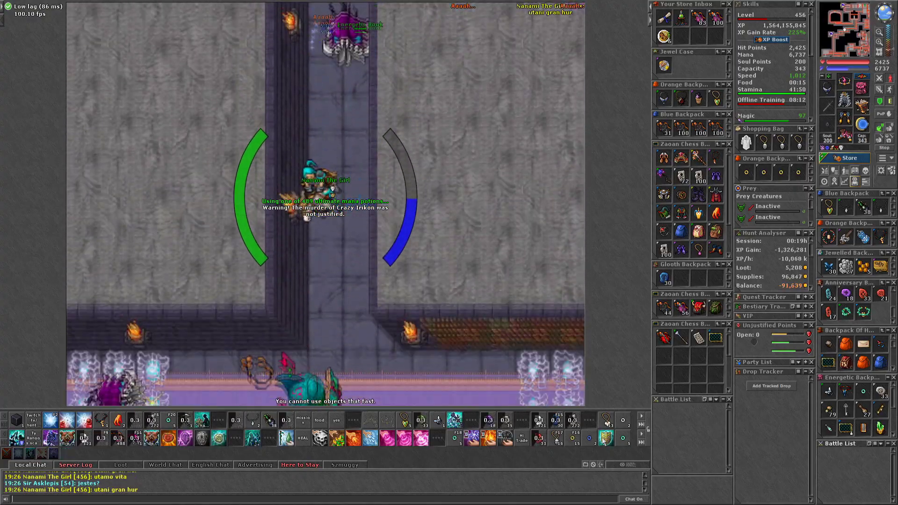
key("Down")
key("Down")
key("Down")
key("Down")
key("Down")
key("Down")
- Follow the purple corridor west and down to the junction crowded with energetic creatures
key("Left")
key("Left")
key("Left")
key("Left")
key("Left")
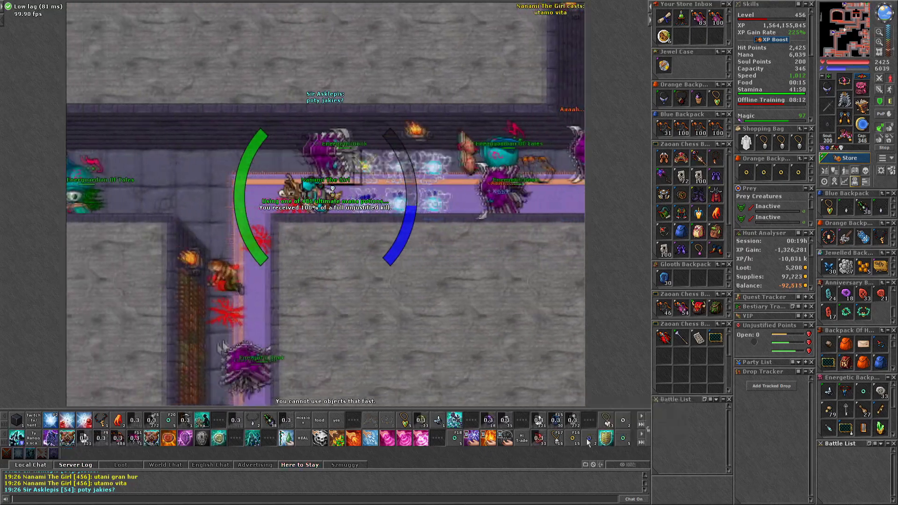
key("Left")
key("Left")
key("Left")
key("Left")
key("Left")
key("Up")
key("Left")
key("Left")
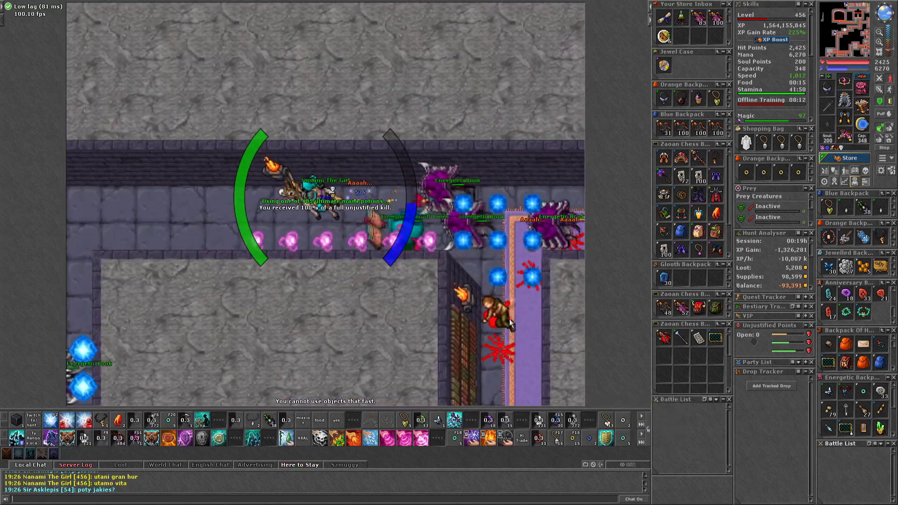
key("Left")
key("Left")
key("Left")
key("Left")
key("Left")
key("Left")
key("Left")
key("Down")
key("Down")
key("Down")
key("Down")
key("Down")
key("Down")
key("Down")
key("Down")
key("Down")
key("Down")
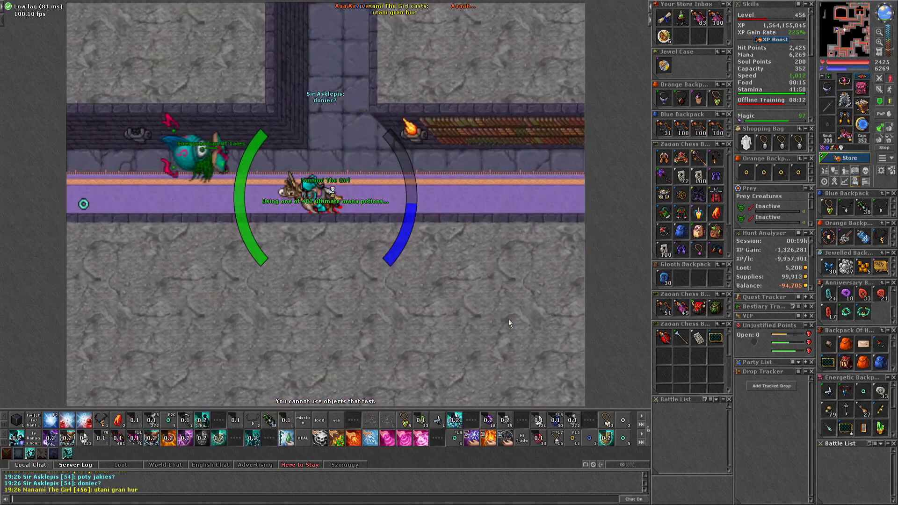
key("Left")
key("Left")
key("Left")
key("Left")
key("Left")
key("Left")
key("Left")
key("Left")
key("Left")
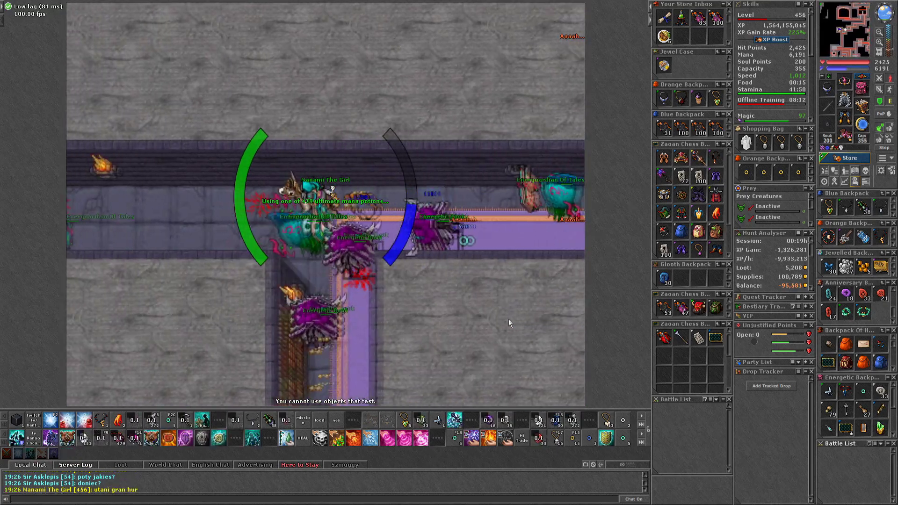